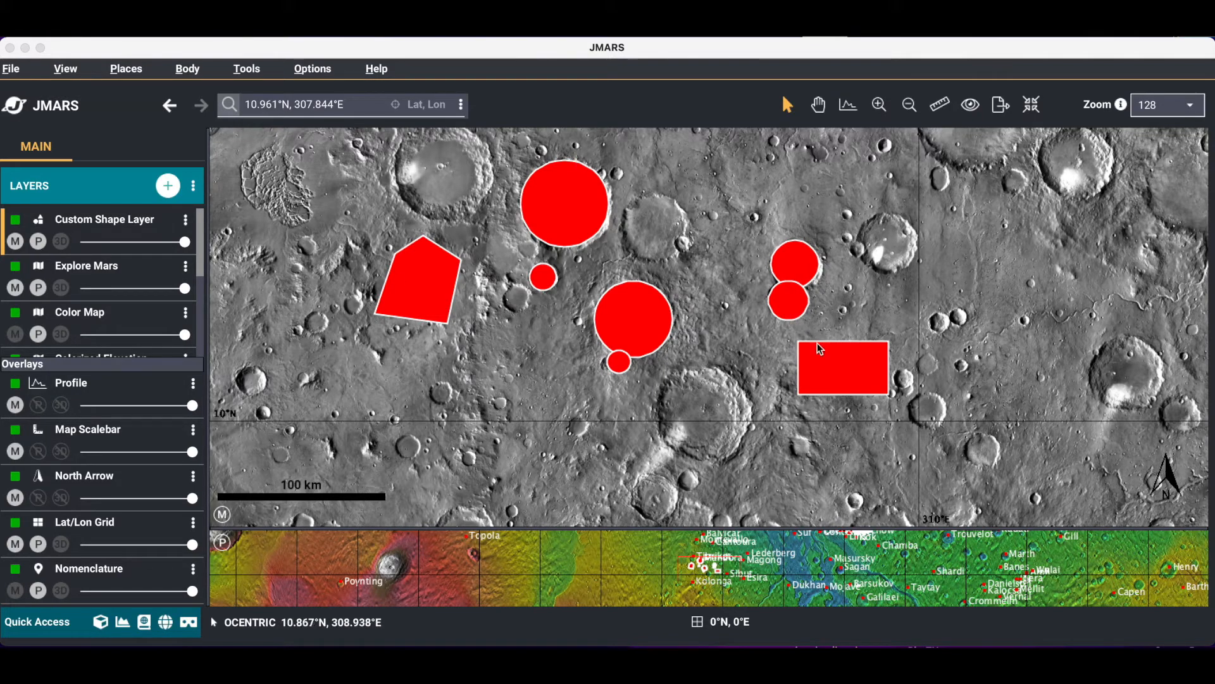
{"action": "left_click", "coordinate": [195, 189]}
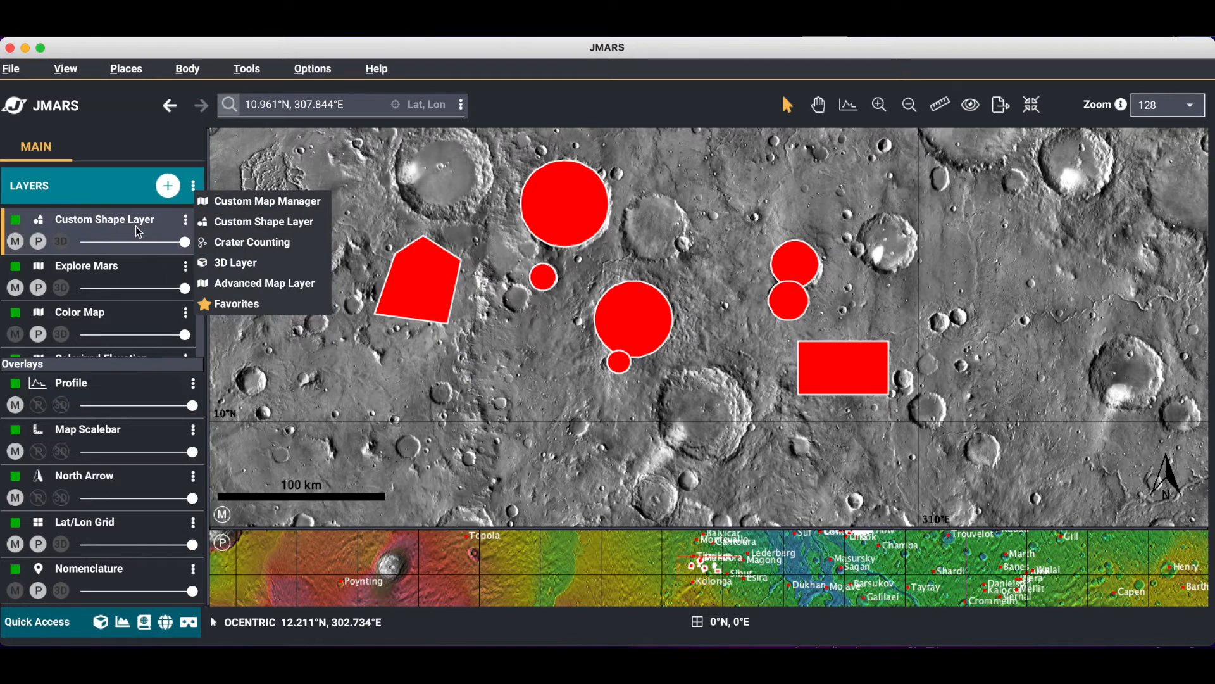
{"action": "right_click", "coordinate": [372, 215]}
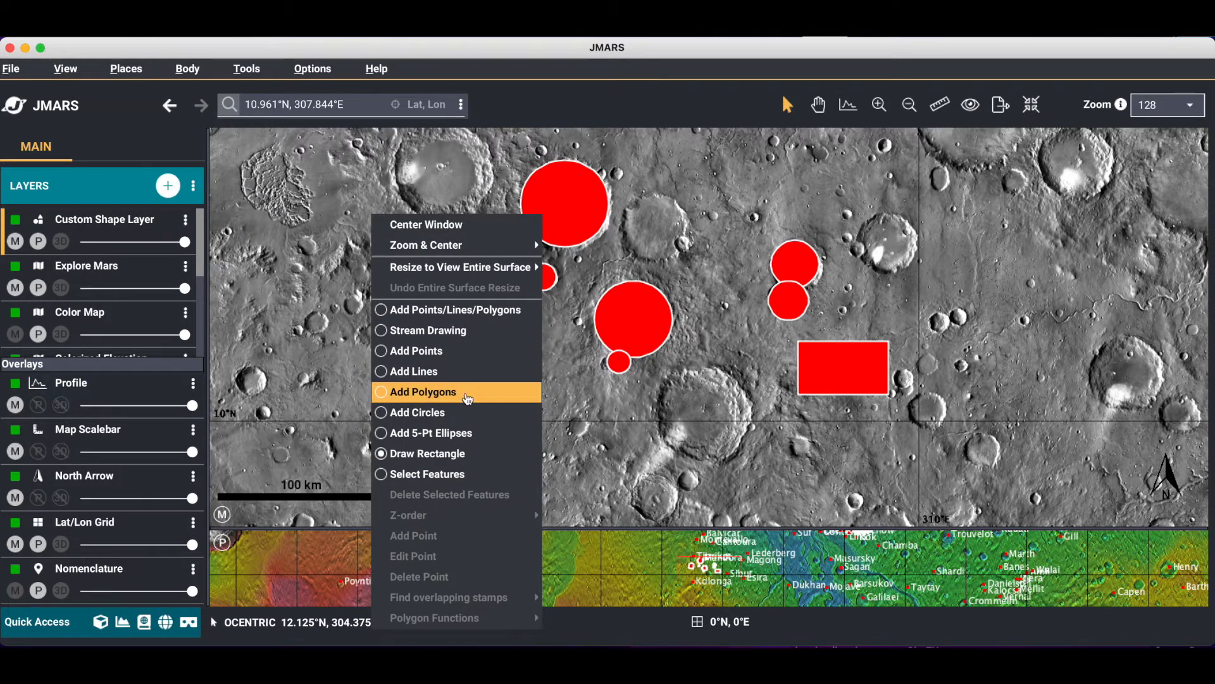
{"action": "left_click", "coordinate": [443, 454]}
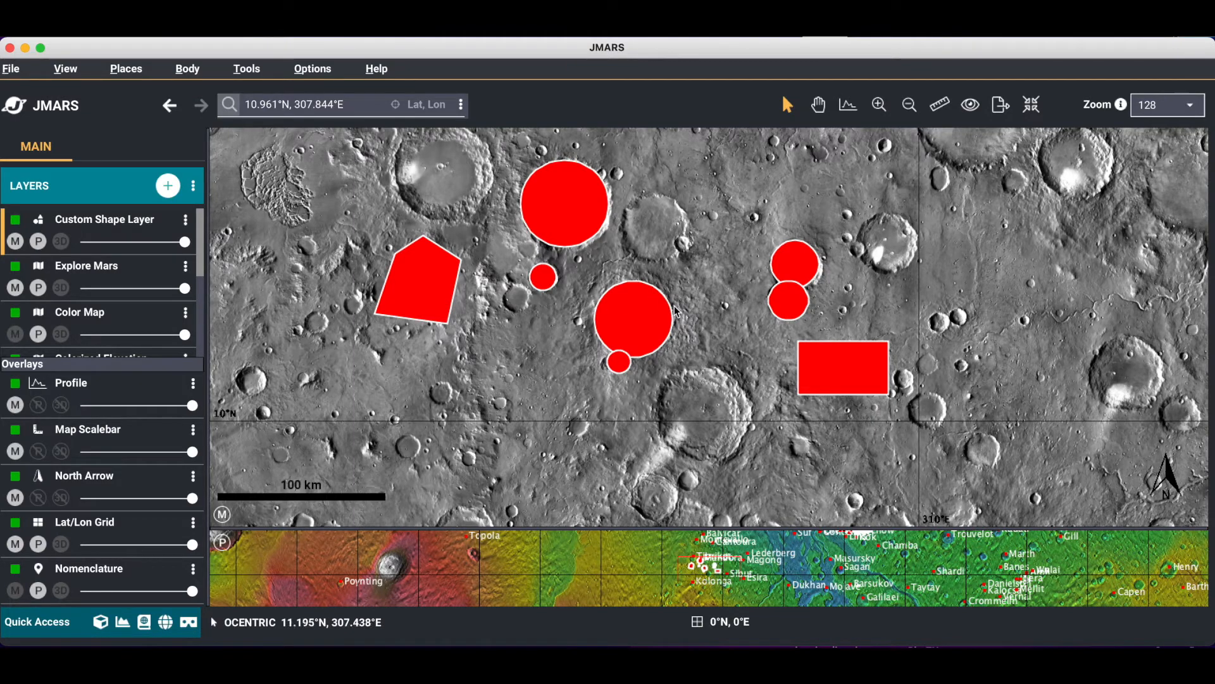
In the Custom Shape Layer options, set the largest circle's fill style to Diffuse highland-lowland boundary scarp
{"action": "double_click", "coordinate": [123, 227]}
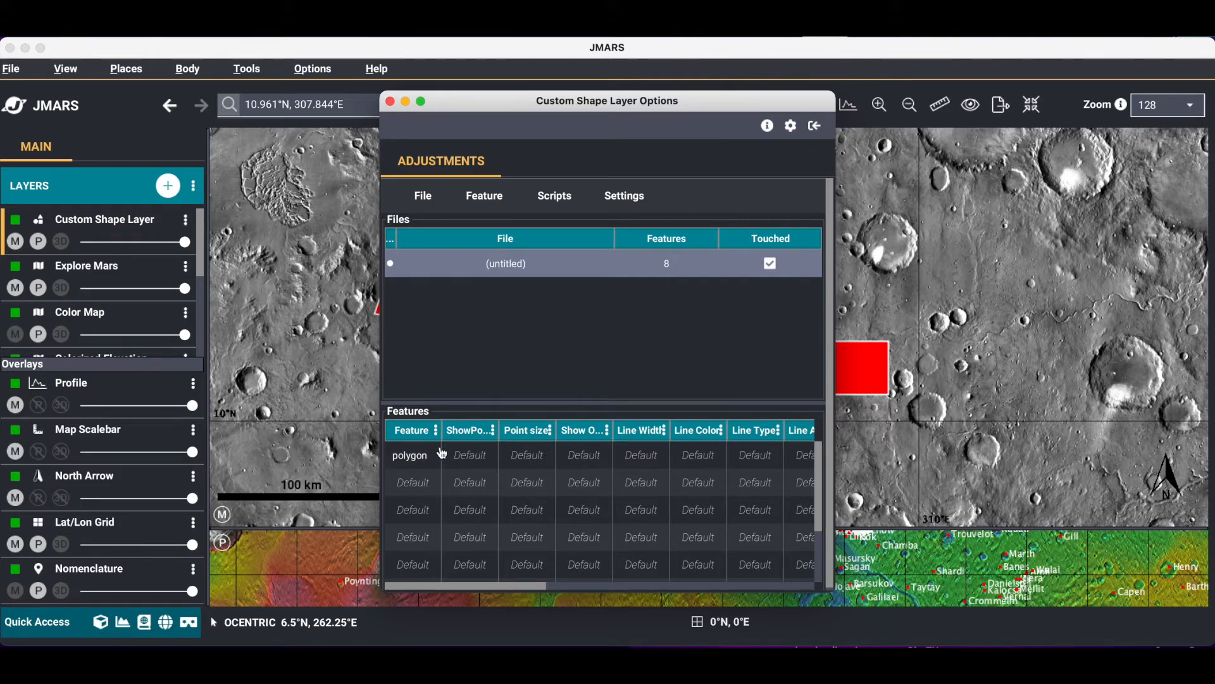
{"action": "left_click_drag", "start_coordinate": [600, 108], "coordinate": [254, 96]}
{"action": "left_click", "coordinate": [125, 476]}
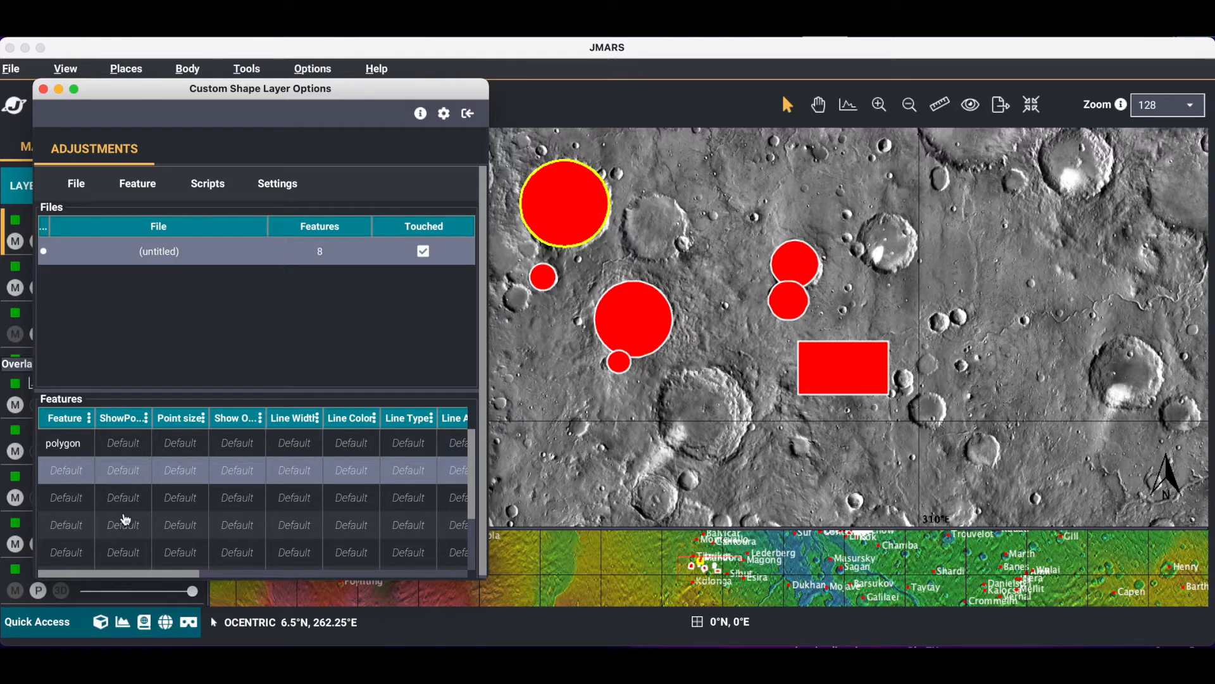
{"action": "left_click_drag", "start_coordinate": [125, 571], "coordinate": [430, 598]}
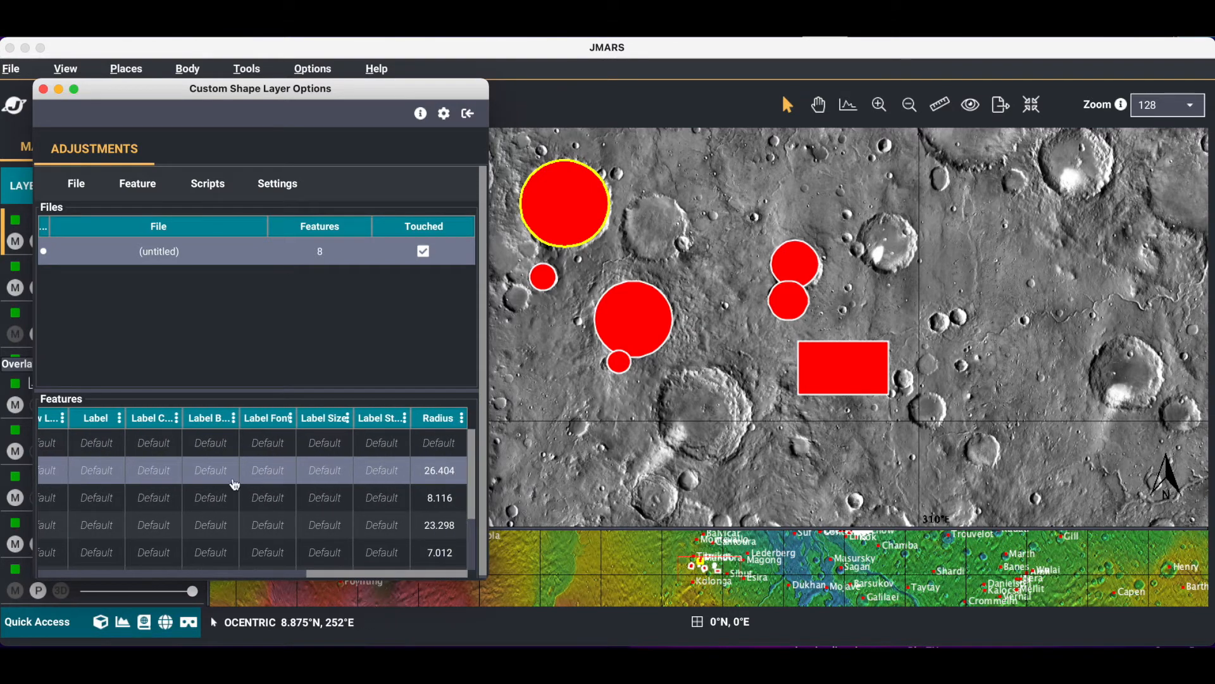
{"action": "left_click_drag", "start_coordinate": [320, 578], "coordinate": [238, 580]}
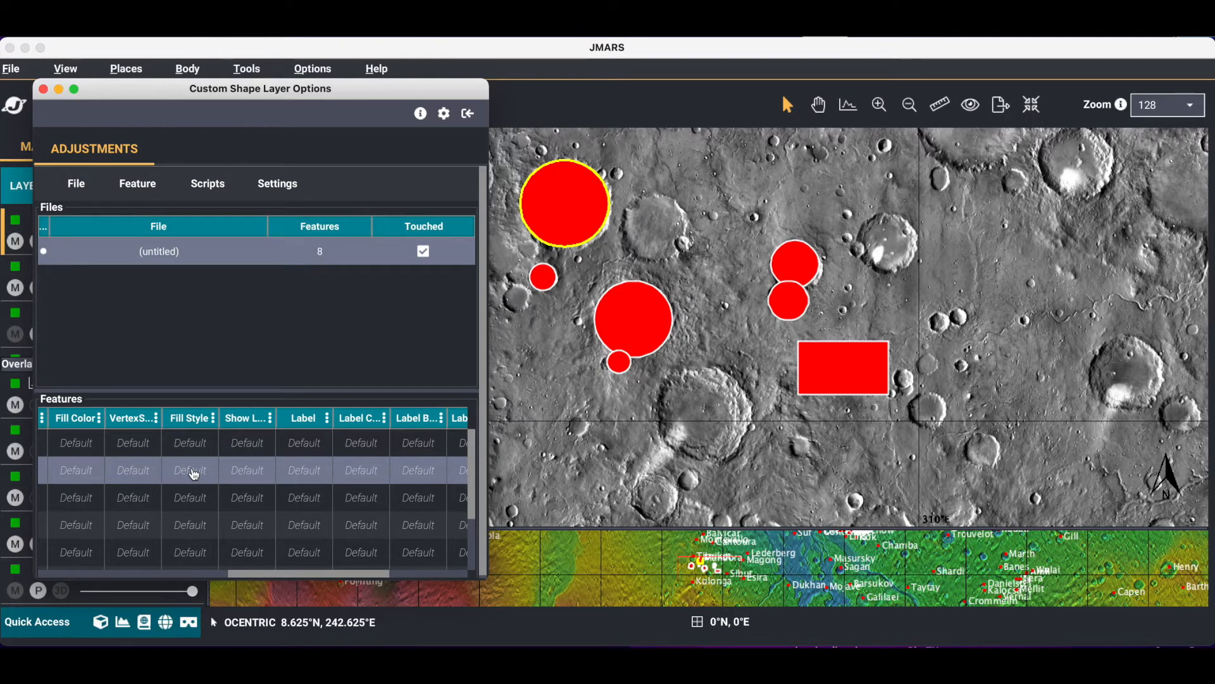
{"action": "double_click", "coordinate": [194, 474]}
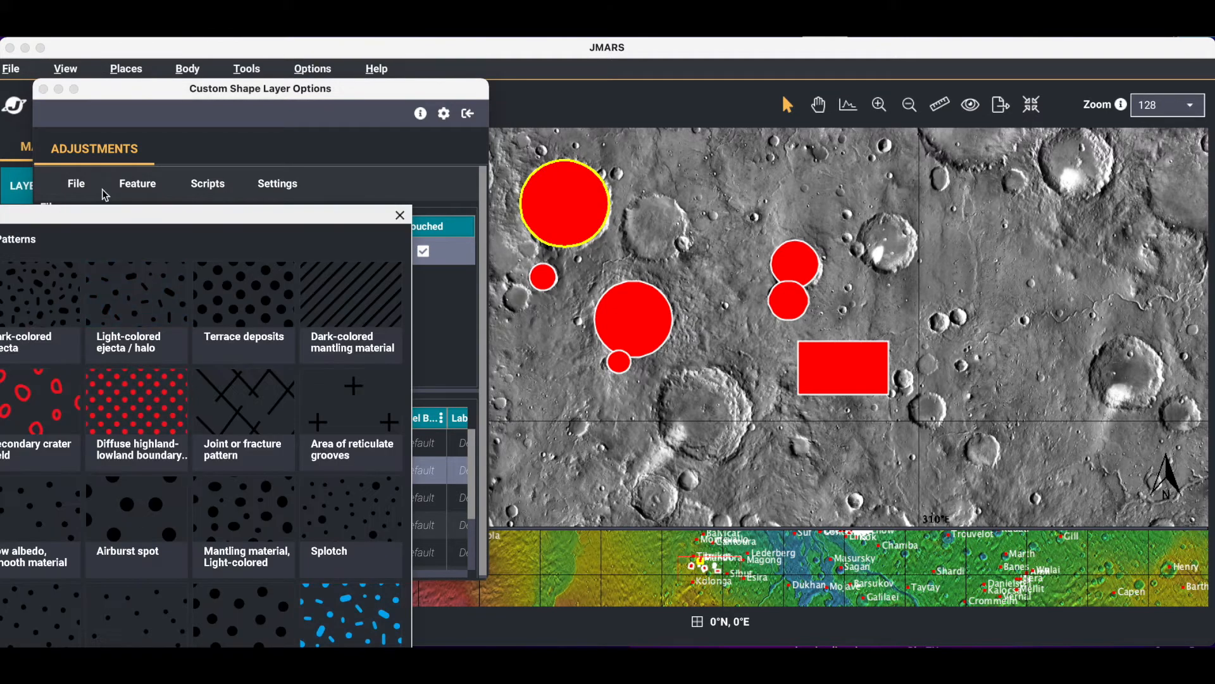
{"action": "left_click_drag", "start_coordinate": [109, 222], "coordinate": [191, 98]}
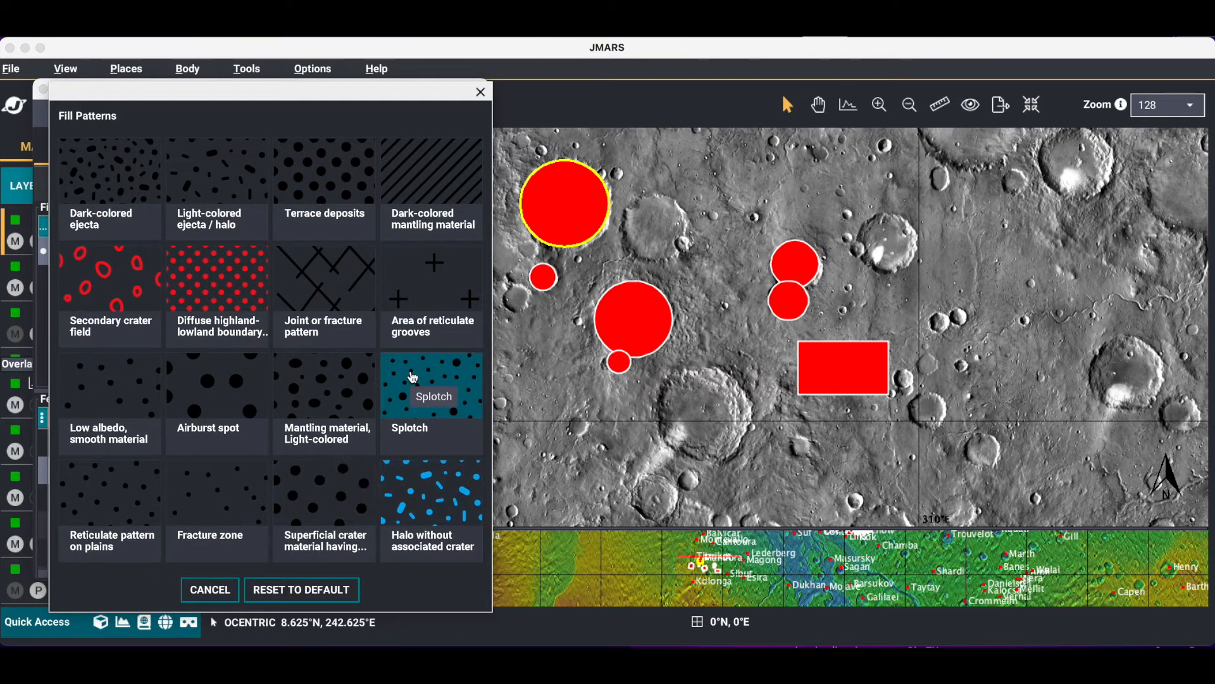
{"action": "left_click", "coordinate": [223, 291]}
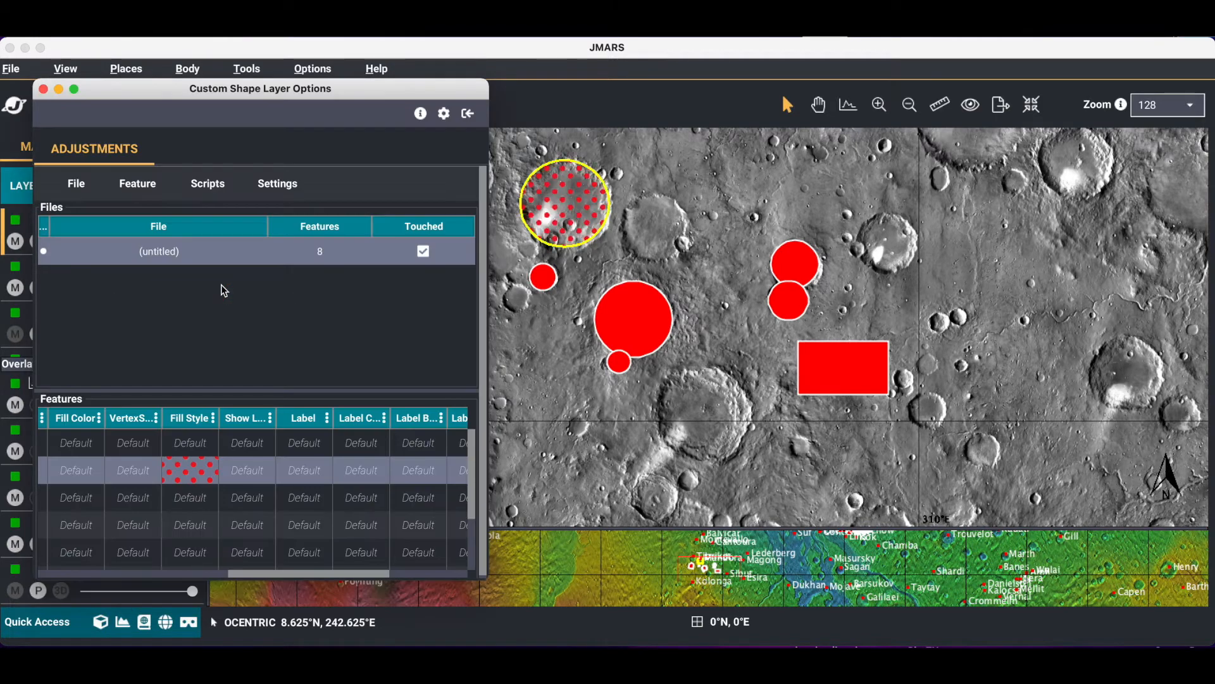
Set the fill style of the large circle near the map's center to Joint or fracture pattern
{"action": "left_click", "coordinate": [193, 536]}
{"action": "right_click", "coordinate": [189, 529]}
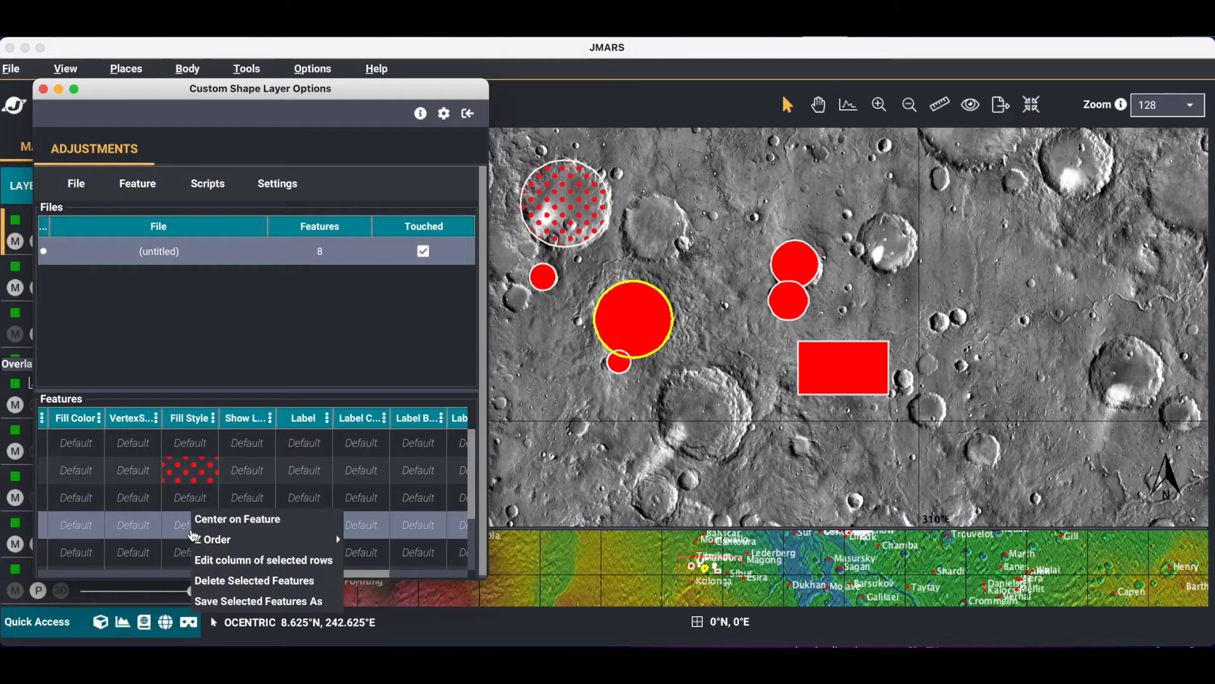
{"action": "left_click", "coordinate": [183, 527]}
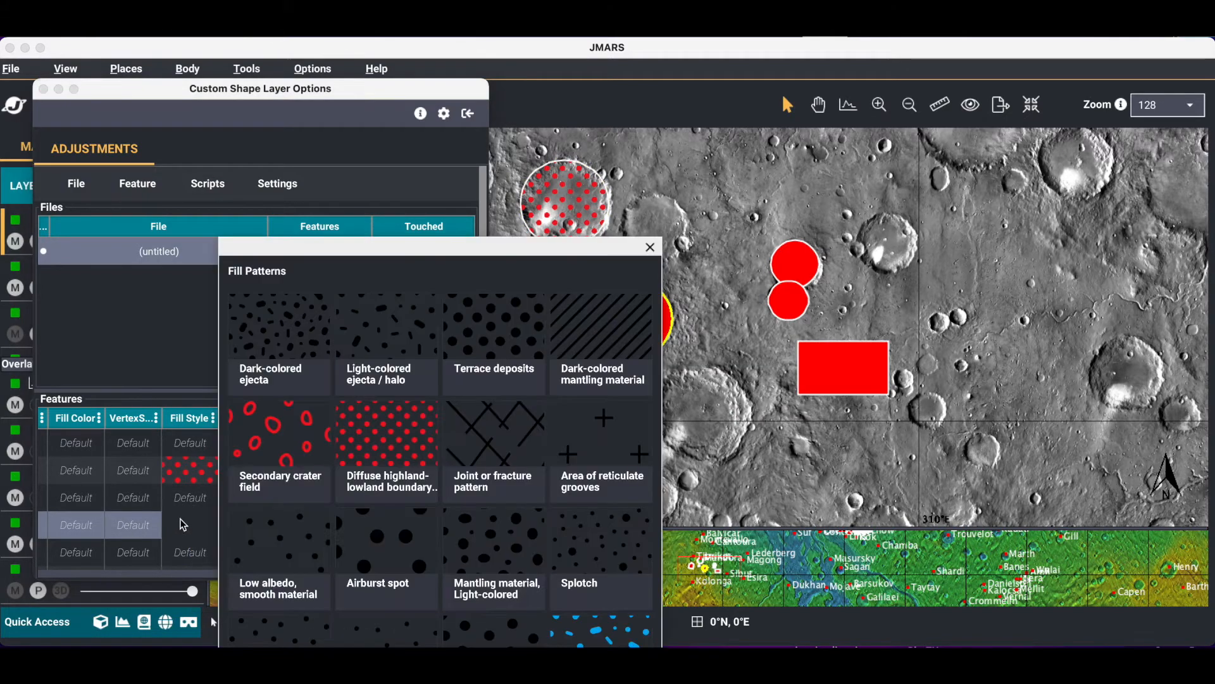
{"action": "left_click_drag", "start_coordinate": [359, 258], "coordinate": [257, 85]}
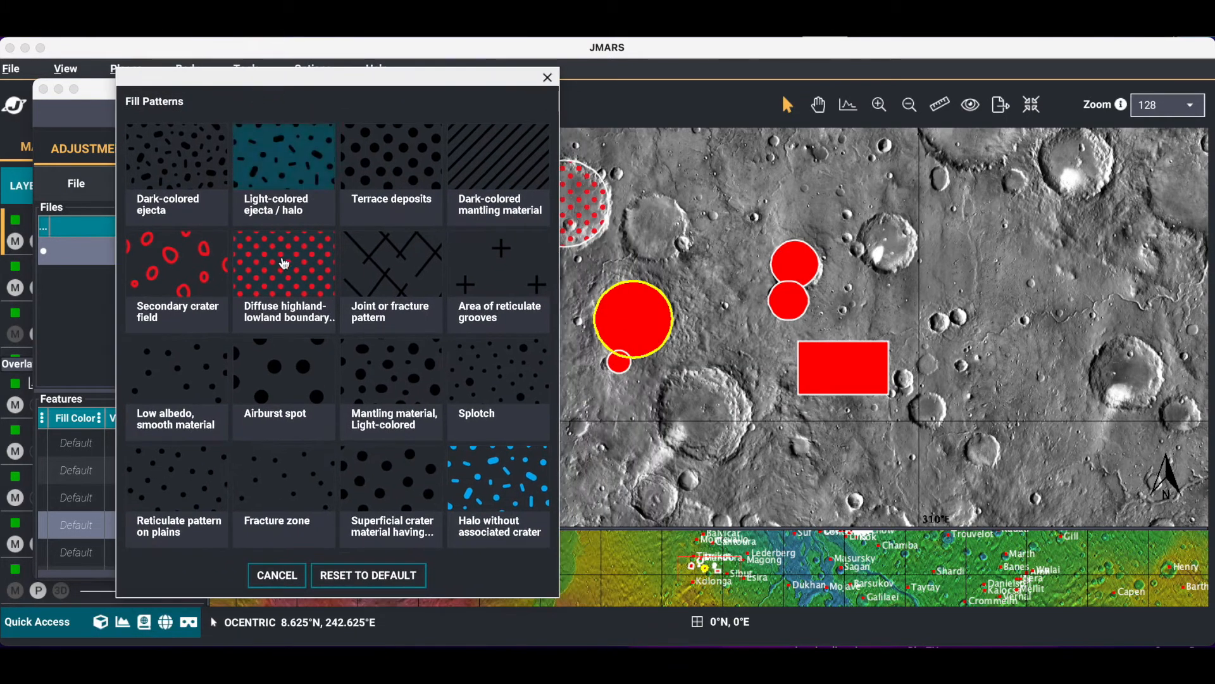
{"action": "left_click", "coordinate": [391, 269]}
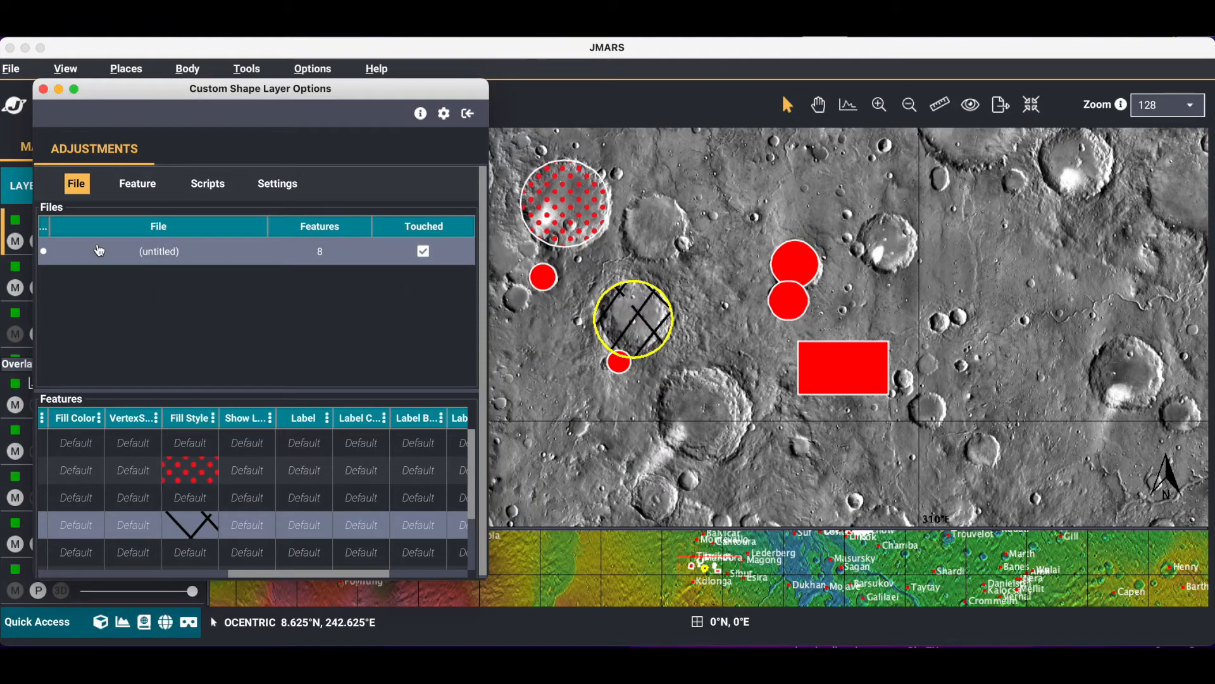
Apply a black dotted fill pattern to the small circle just below the red-dotted one
{"action": "left_click", "coordinate": [191, 493]}
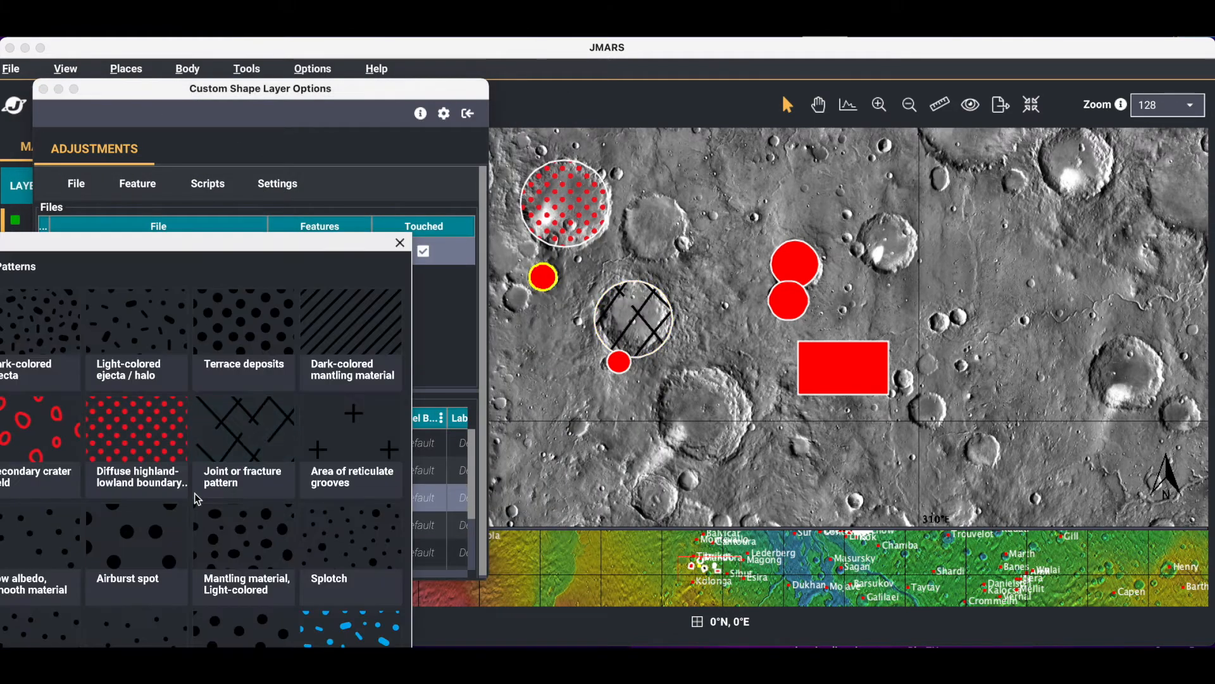
{"action": "left_click_drag", "start_coordinate": [179, 245], "coordinate": [317, 46]}
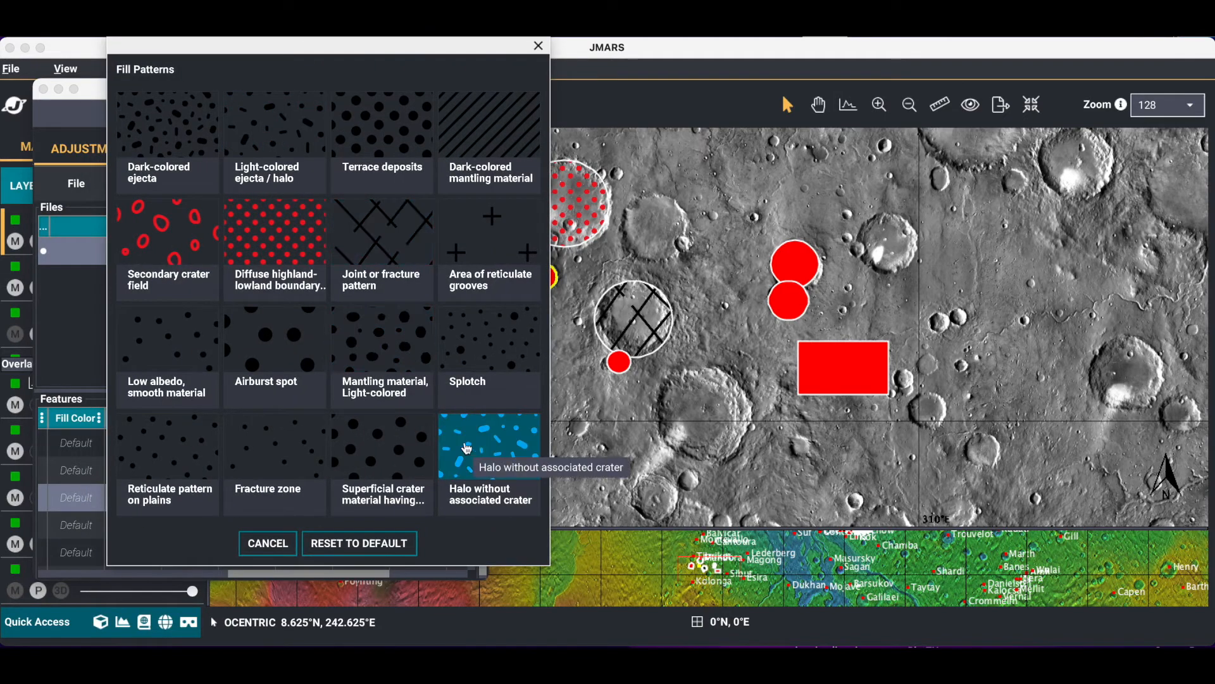
{"action": "left_click", "coordinate": [207, 463]}
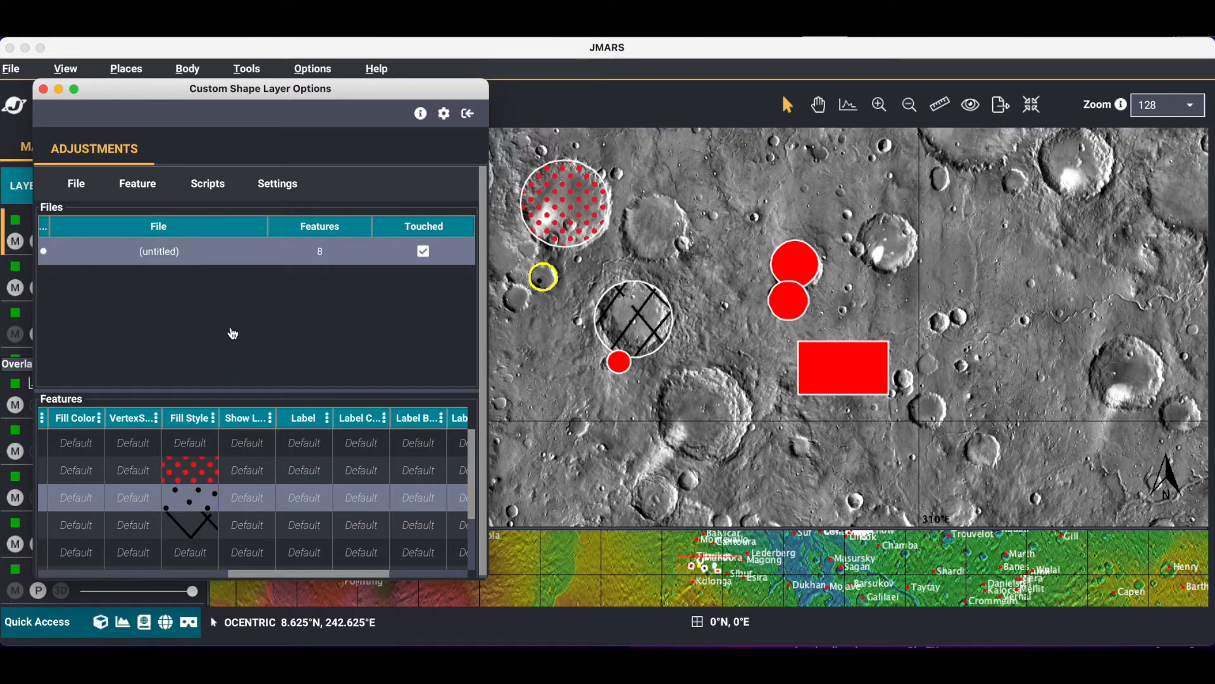
Set the layer's default fill style to Halo without associated crater and save the style settings
{"action": "left_click", "coordinate": [149, 187]}
{"action": "left_click", "coordinate": [193, 293]}
{"action": "scroll", "coordinate": [408, 364], "scroll_direction": "down", "scroll_amount": 3}
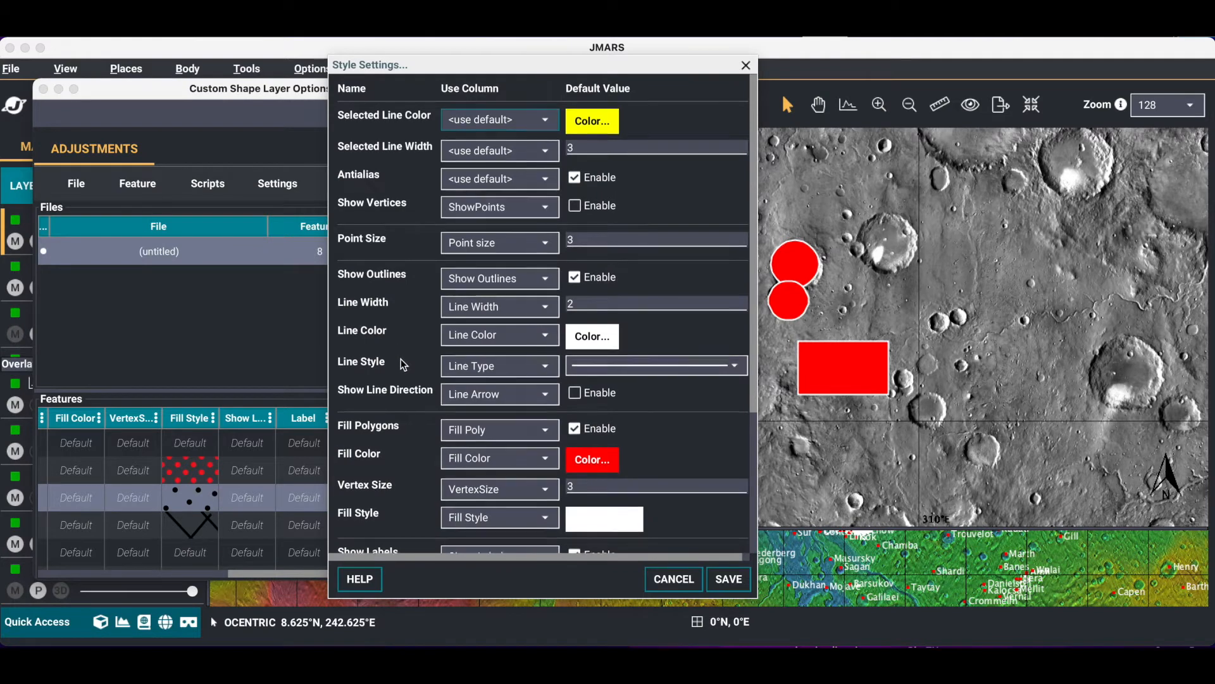
{"action": "scroll", "coordinate": [412, 396], "scroll_direction": "down", "scroll_amount": 1}
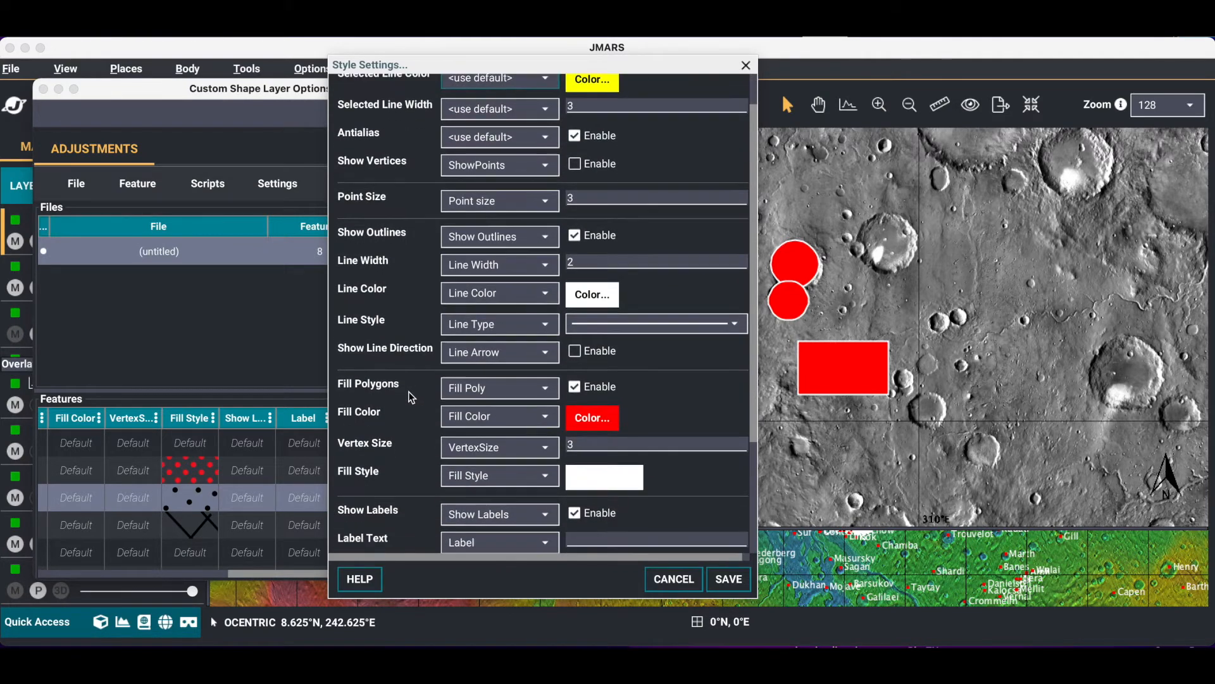
{"action": "left_click", "coordinate": [625, 482]}
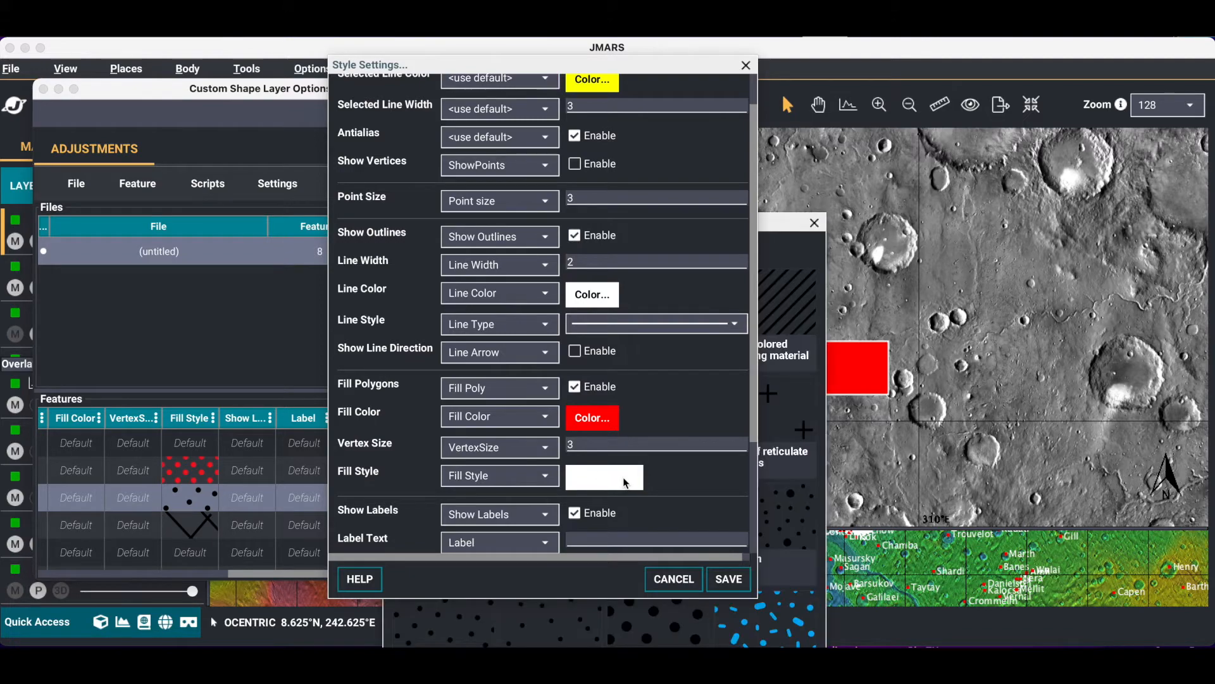
{"action": "left_click_drag", "start_coordinate": [760, 226], "coordinate": [595, 81]}
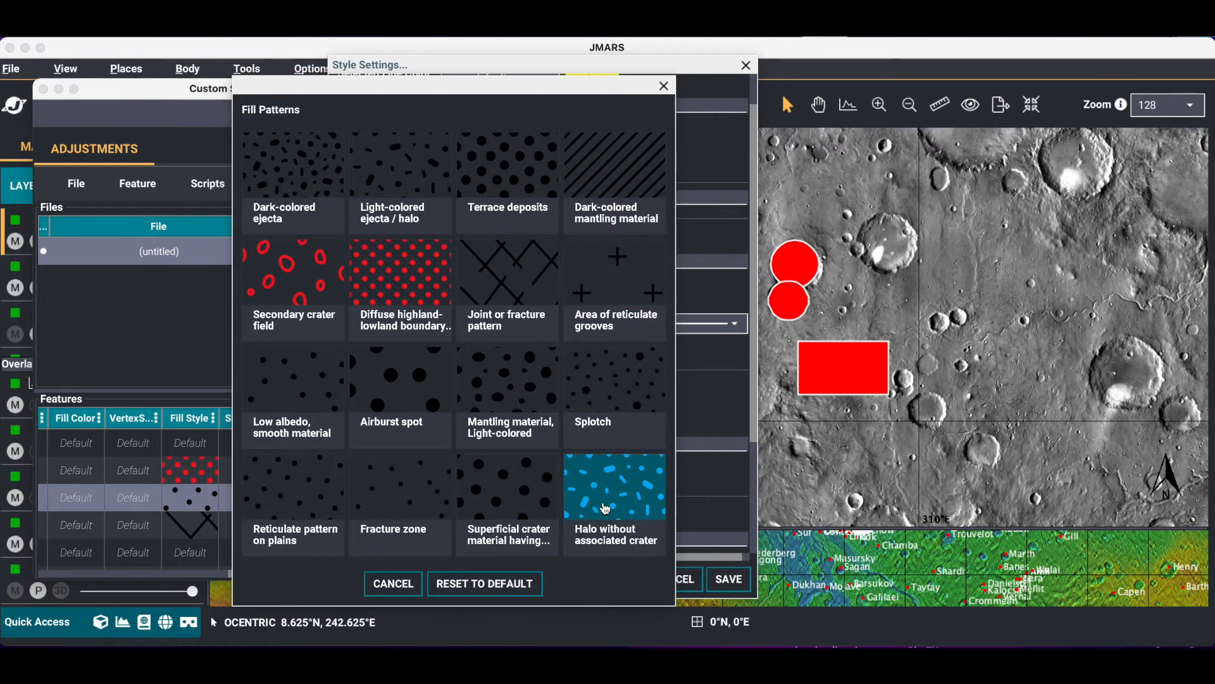
{"action": "left_click", "coordinate": [605, 508]}
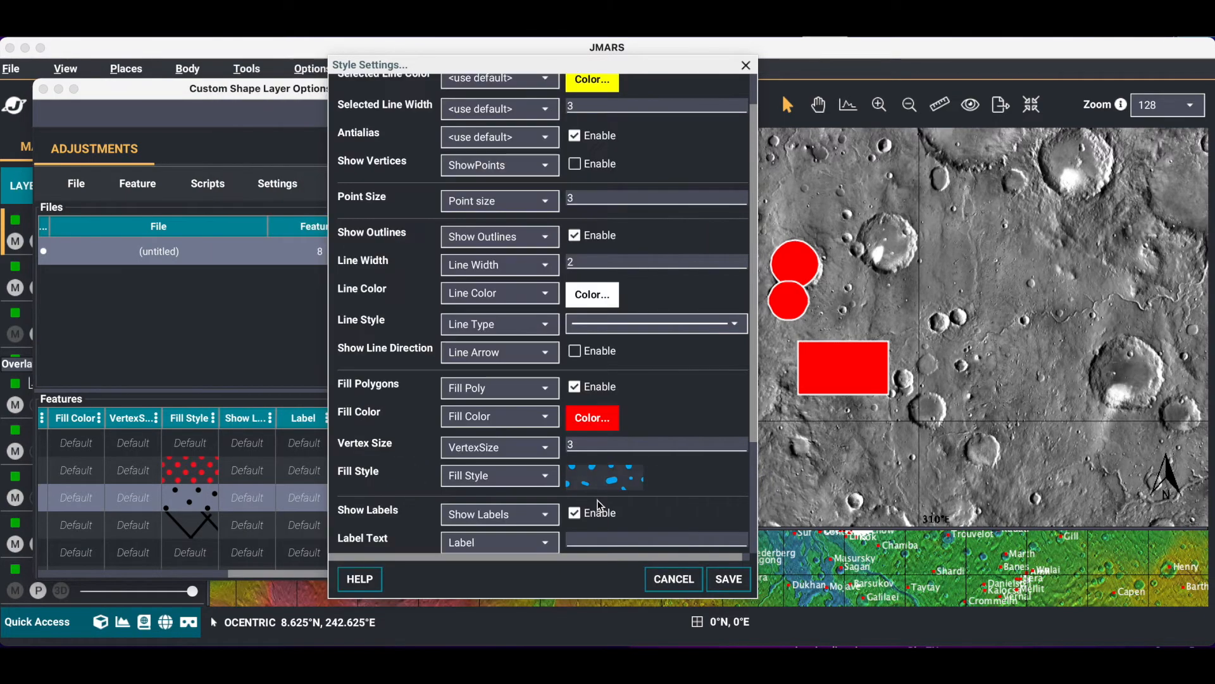
{"action": "left_click", "coordinate": [733, 580]}
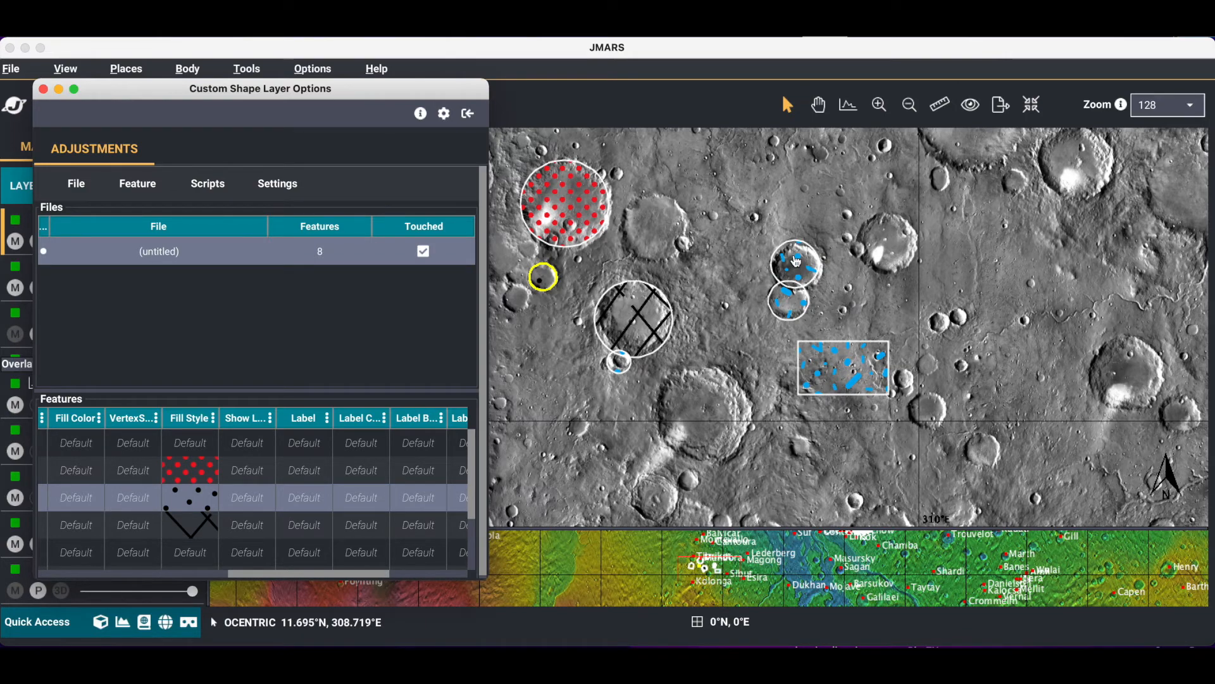
Draw a new circle around the unmarked crater just east of the red-dotted circle
{"action": "left_click", "coordinate": [681, 208]}
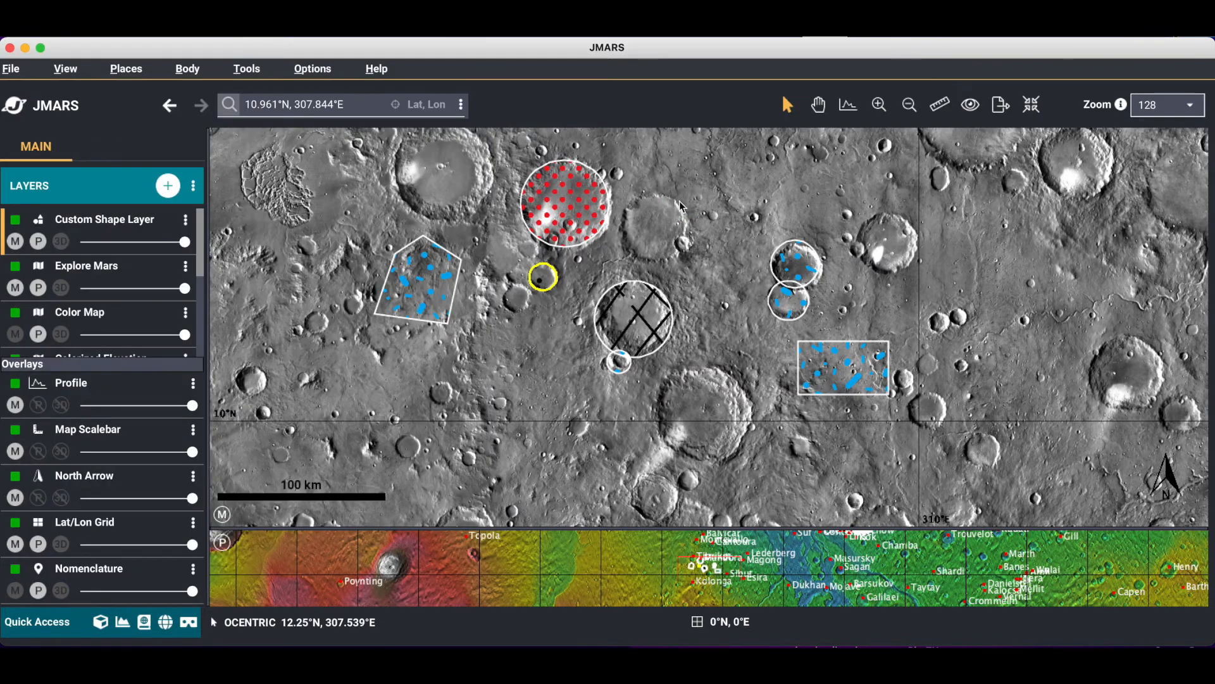
{"action": "right_click", "coordinate": [682, 208]}
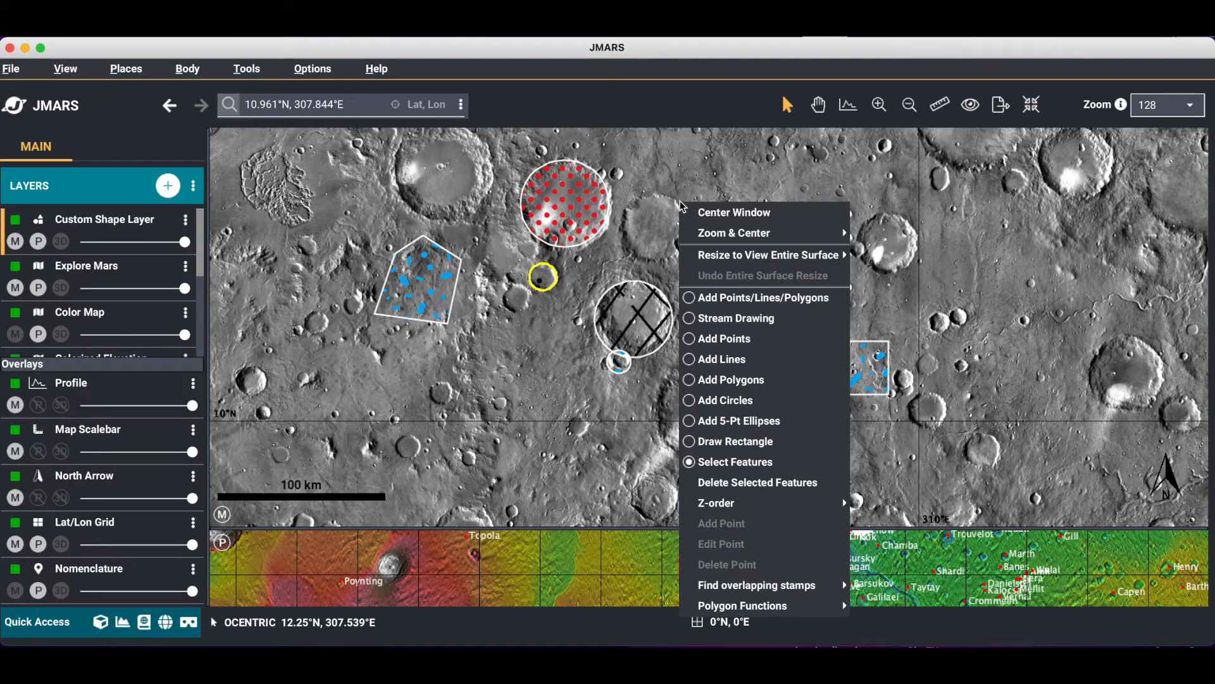
{"action": "left_click", "coordinate": [747, 403]}
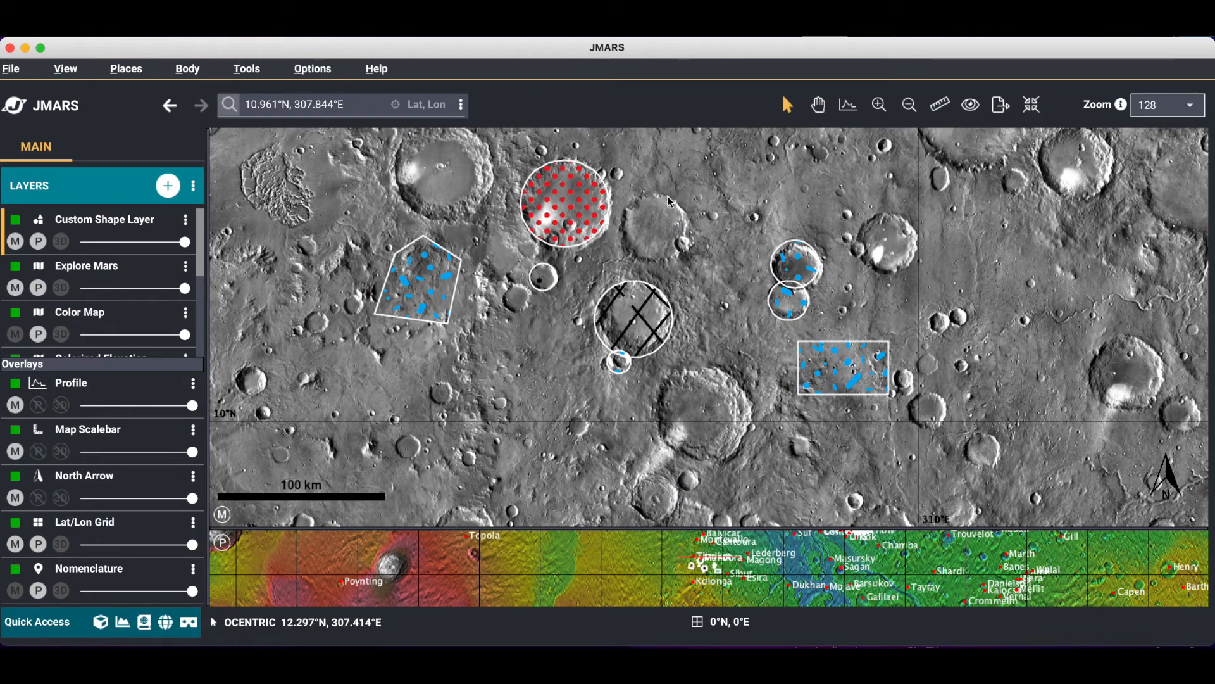
{"action": "left_click_drag", "start_coordinate": [633, 202], "coordinate": [678, 256]}
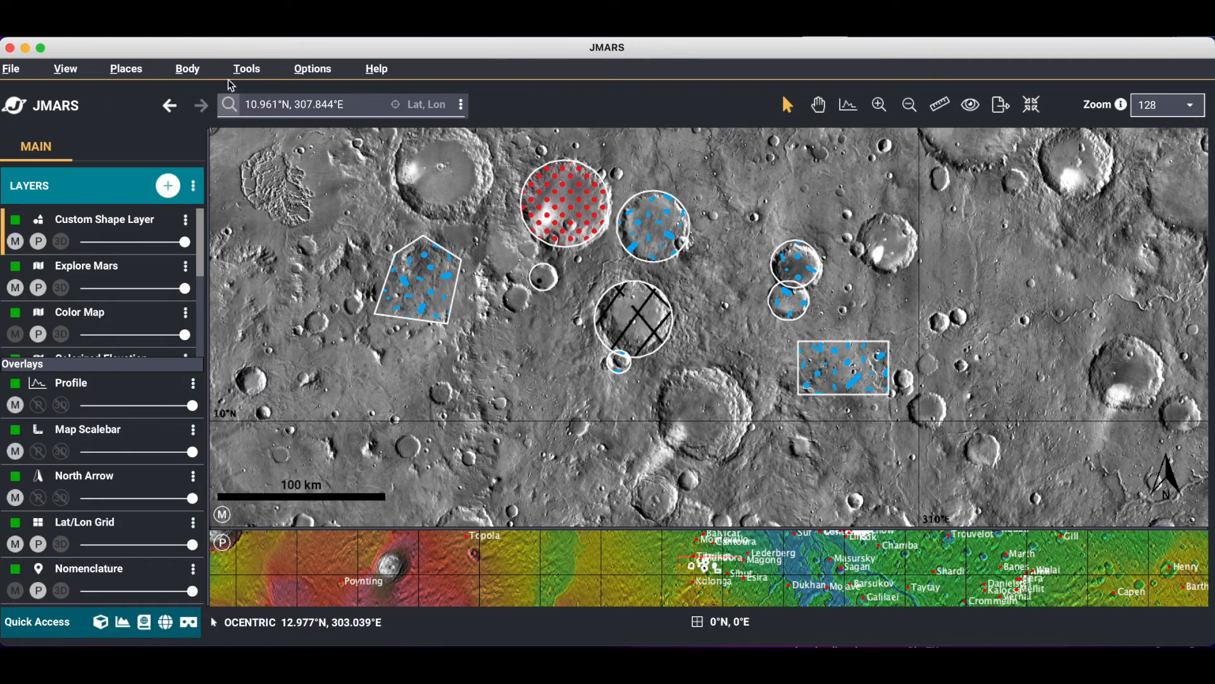
Reset the layer's default fill style to its original solid fill and save the style settings
{"action": "left_click", "coordinate": [133, 224]}
{"action": "left_click_drag", "start_coordinate": [150, 101], "coordinate": [213, 93]}
{"action": "left_click", "coordinate": [200, 175]}
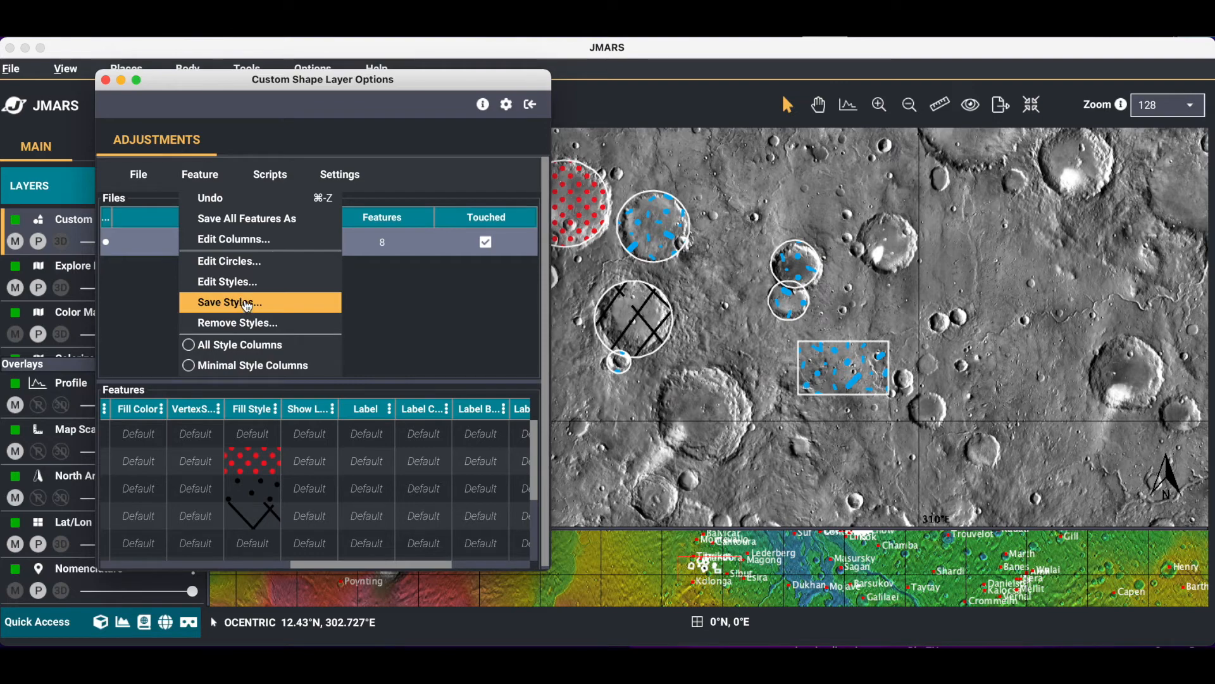
{"action": "left_click", "coordinate": [237, 281]}
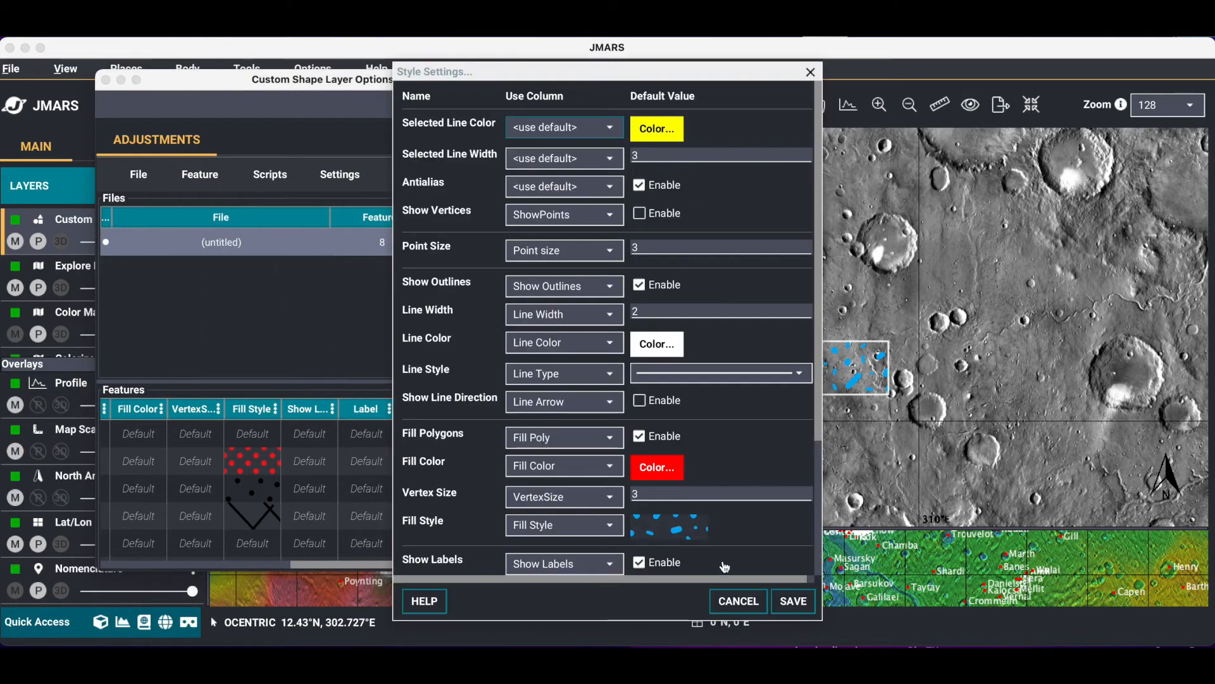
{"action": "left_click", "coordinate": [665, 525]}
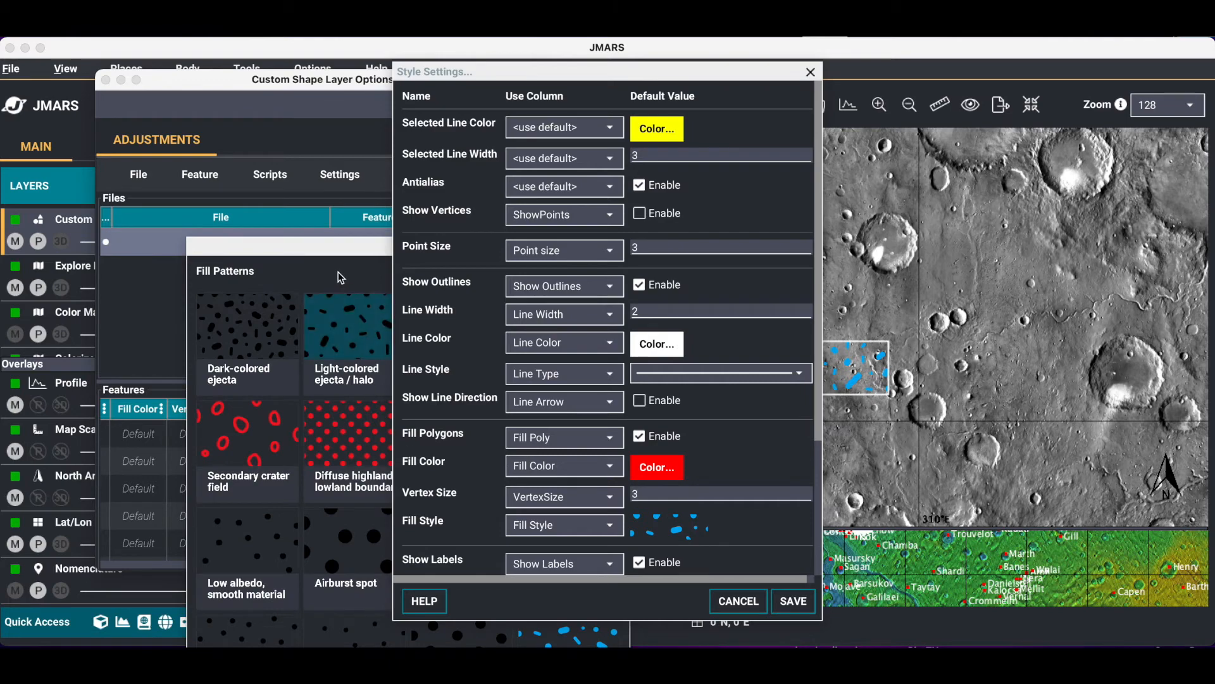
{"action": "left_click_drag", "start_coordinate": [317, 250], "coordinate": [312, 58]}
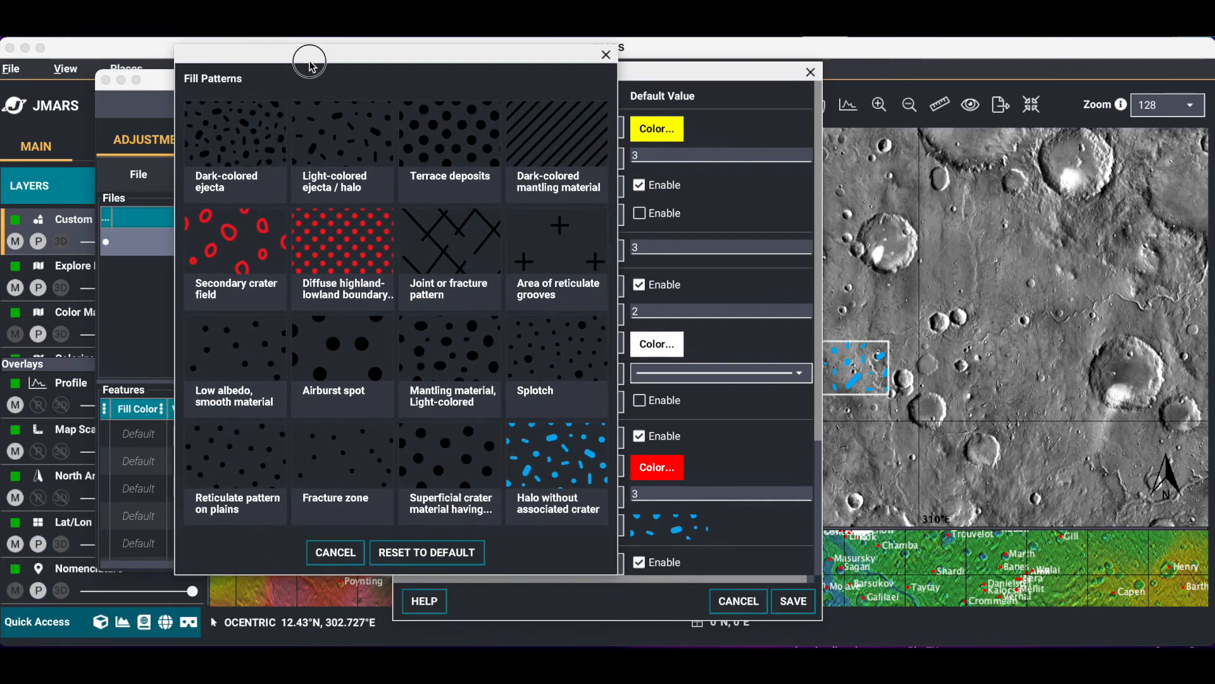
{"action": "left_click", "coordinate": [439, 557]}
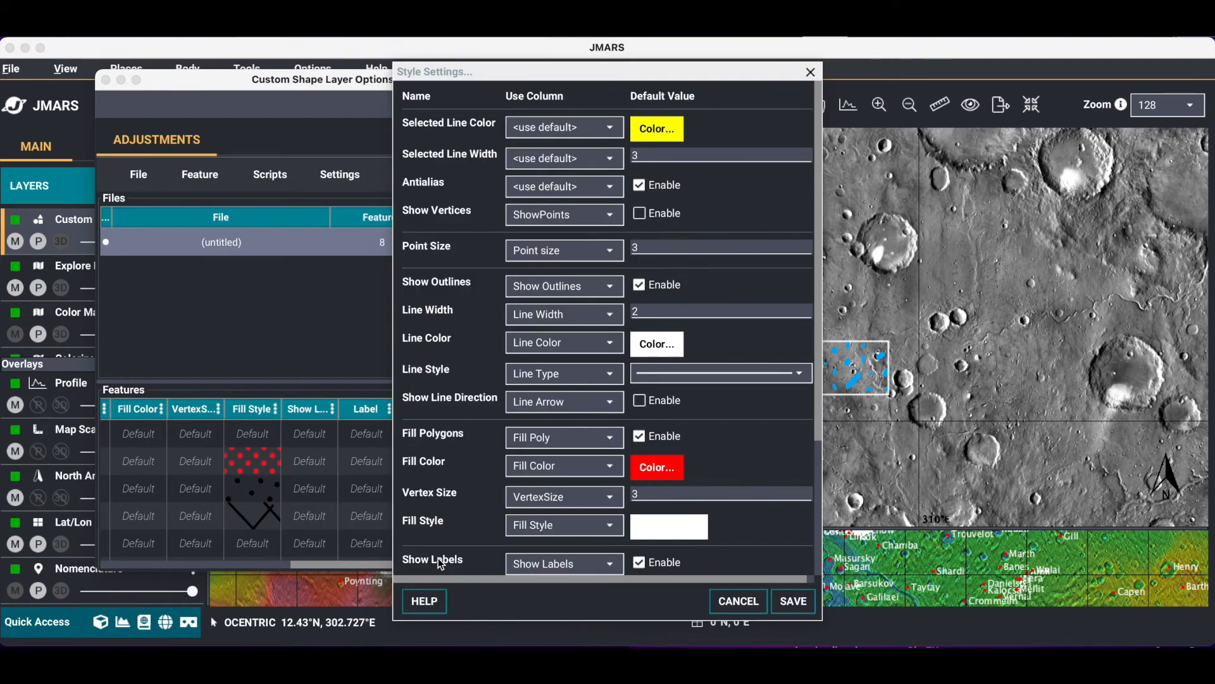
{"action": "left_click", "coordinate": [794, 601]}
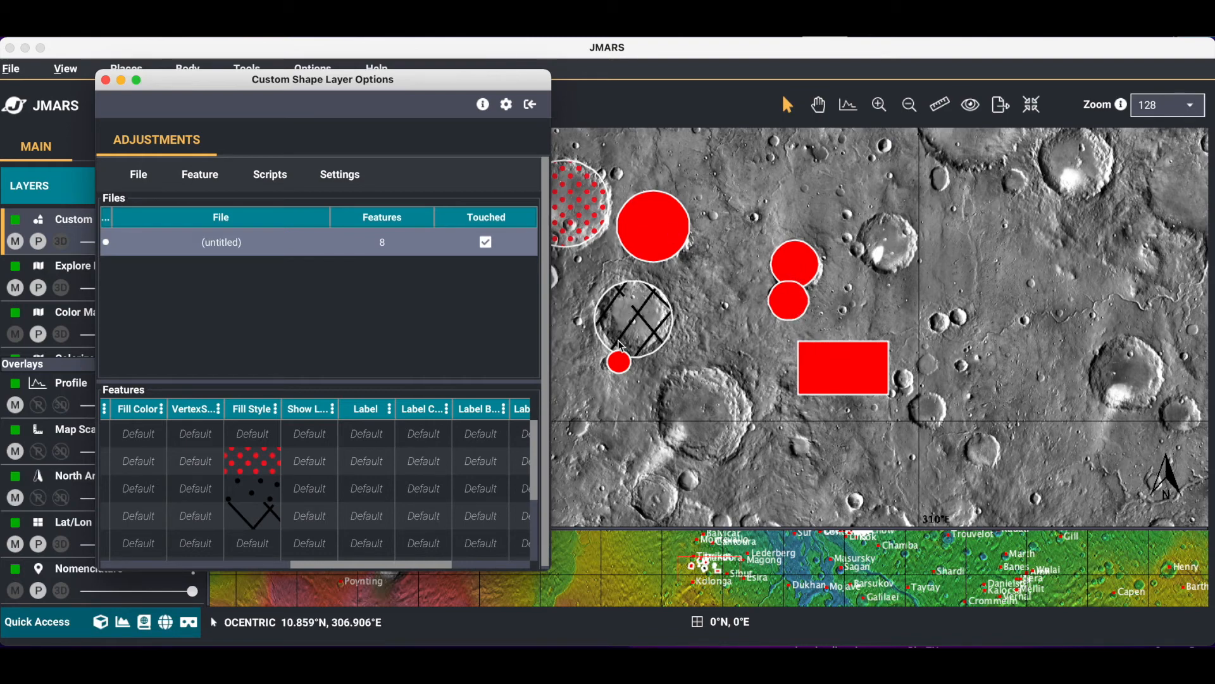
Try to reset the red-dotted circle's own fill style to default, and close the layer options
{"action": "double_click", "coordinate": [251, 467]}
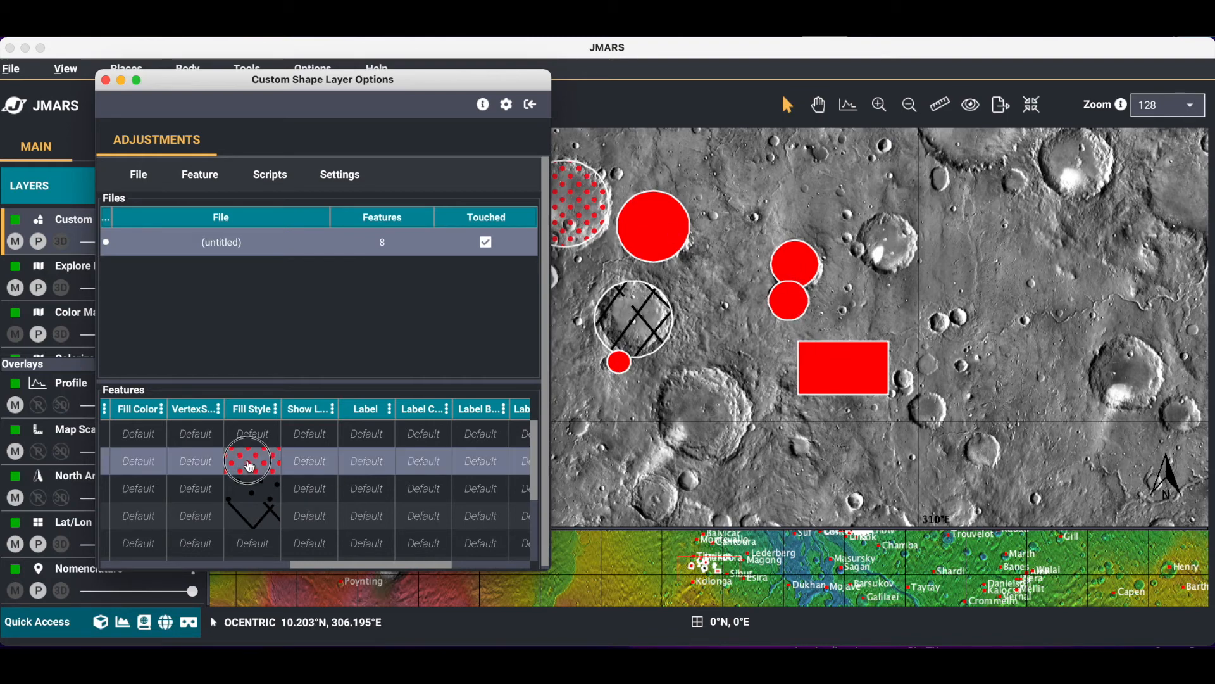
{"action": "left_click_drag", "start_coordinate": [227, 211], "coordinate": [260, 75]}
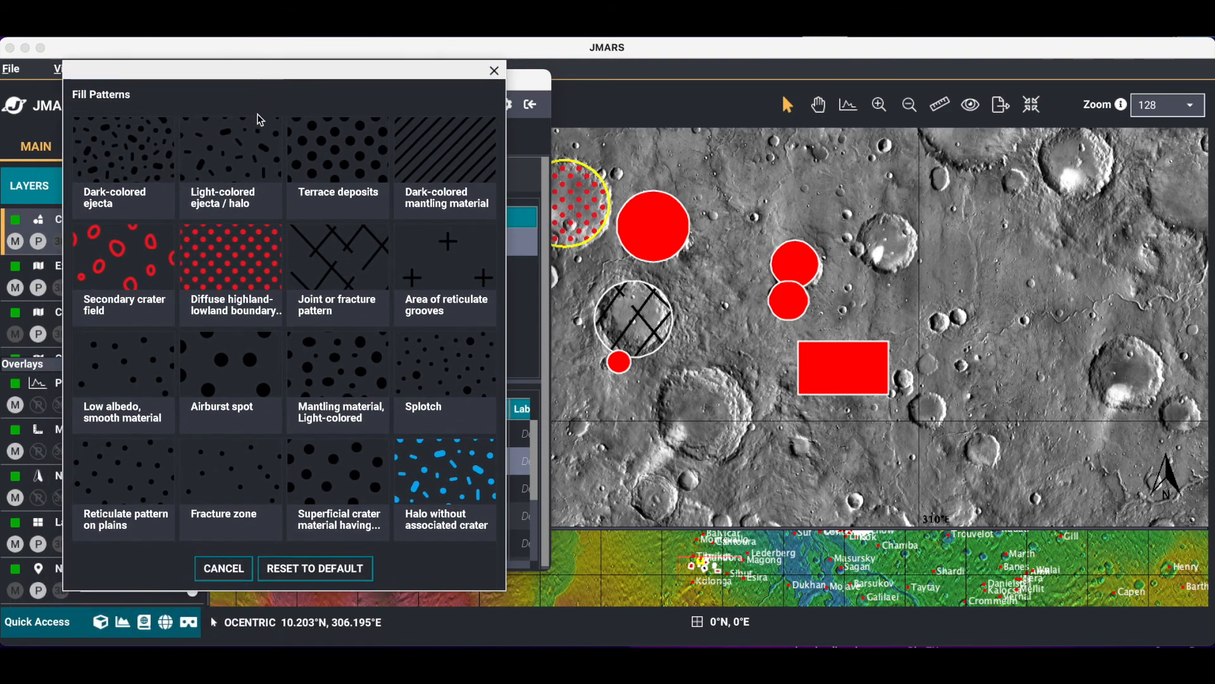
{"action": "left_click", "coordinate": [317, 577]}
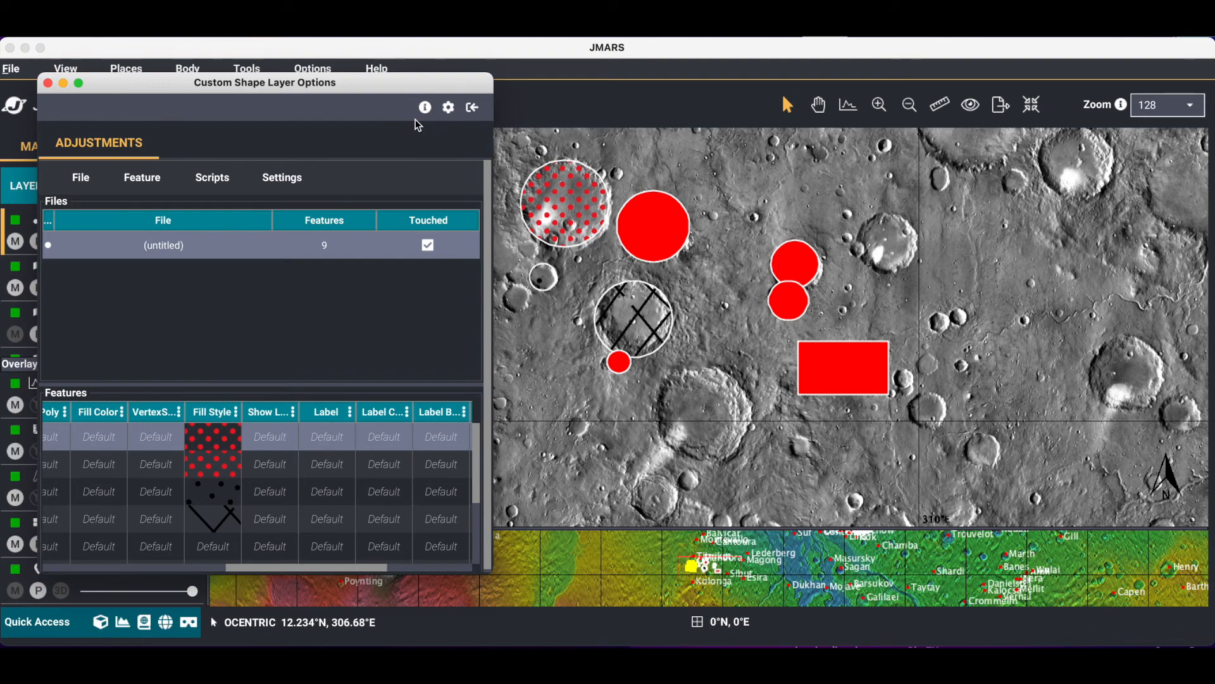
{"action": "left_click", "coordinate": [47, 83]}
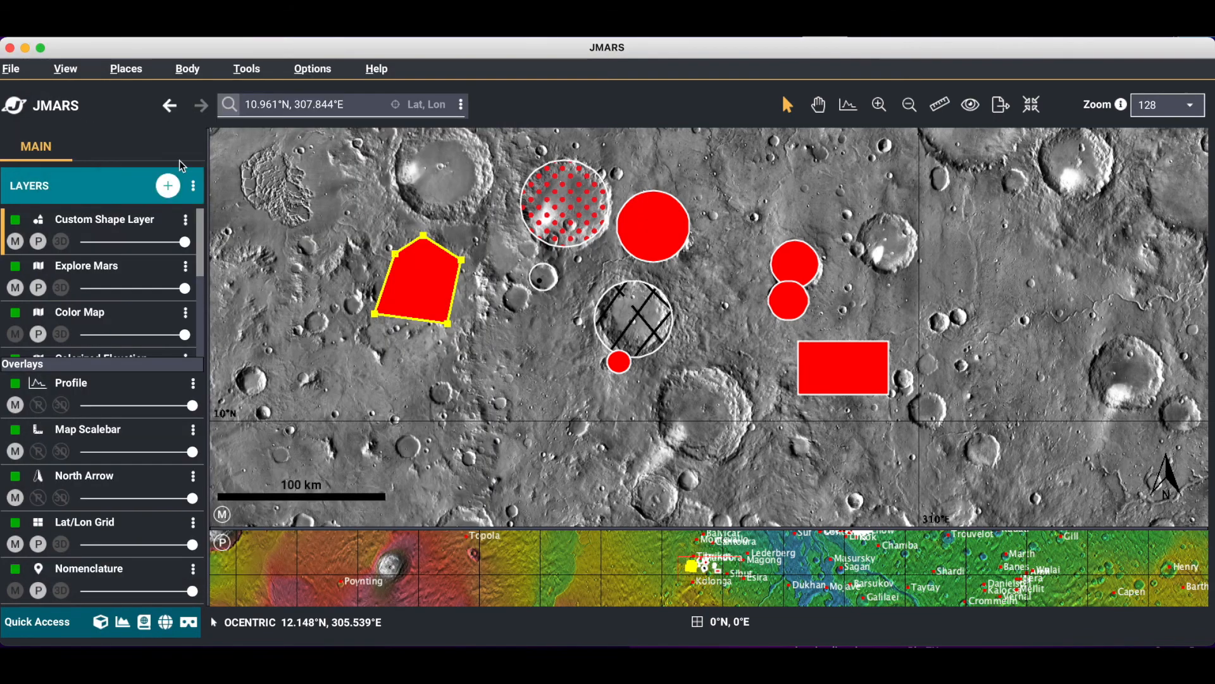